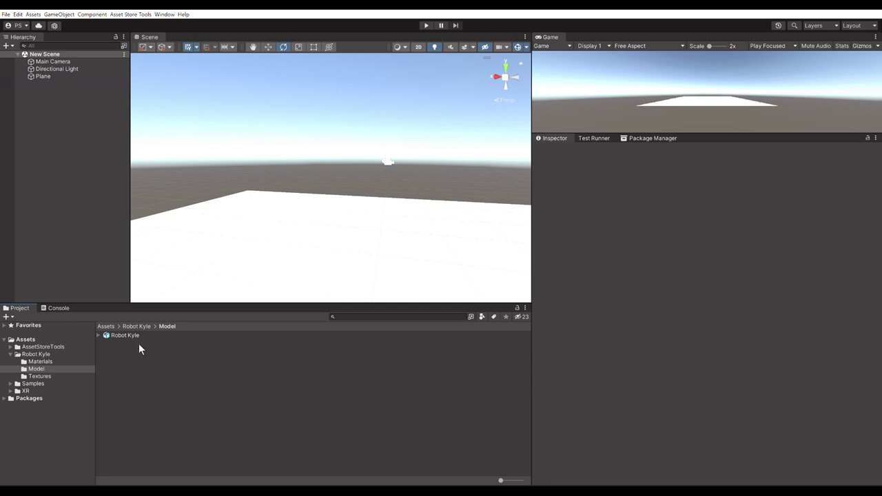
Set the Robot Kyle model's rig Animation Type to Humanoid and apply the change
click(123, 335)
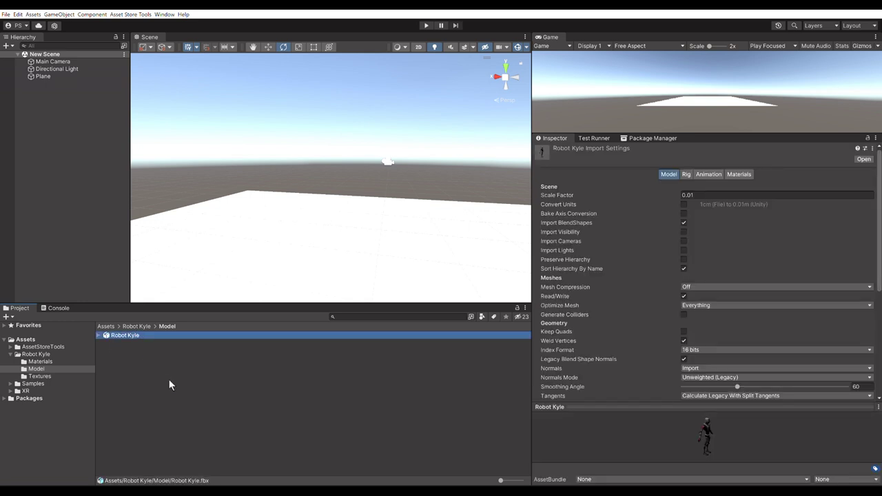
click(688, 174)
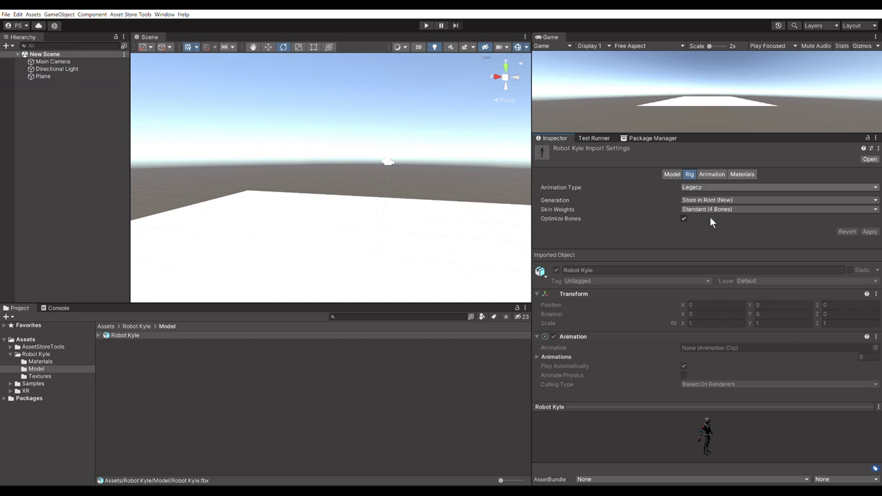
click(709, 216)
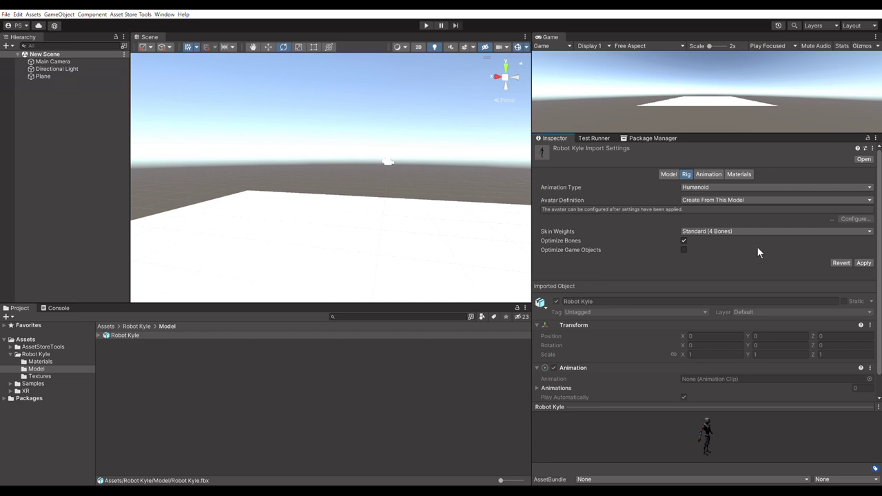
click(863, 263)
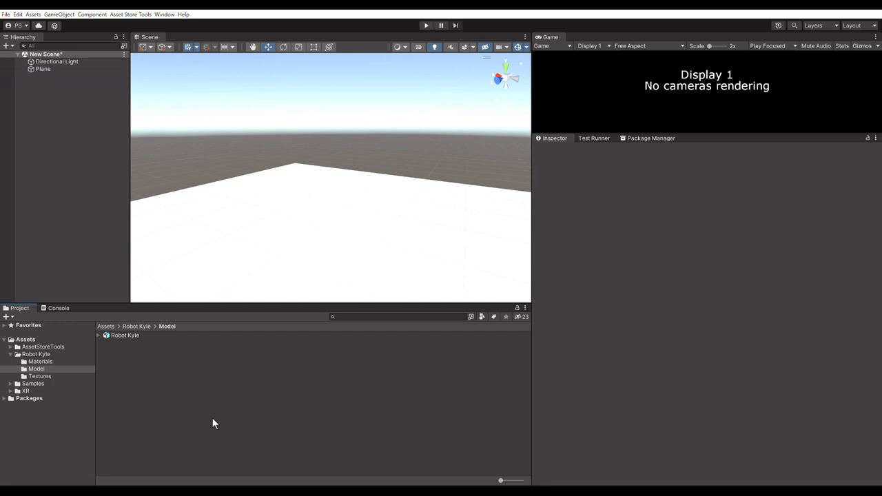
Create a new empty object in the scene named Humanoid
click(81, 132)
key(ctrl+shift+n)
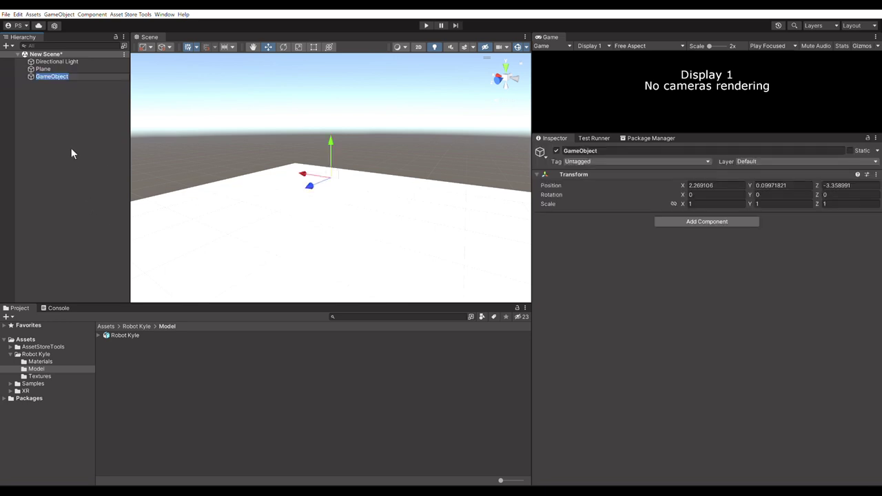
text(Humanoid)
key(Return)
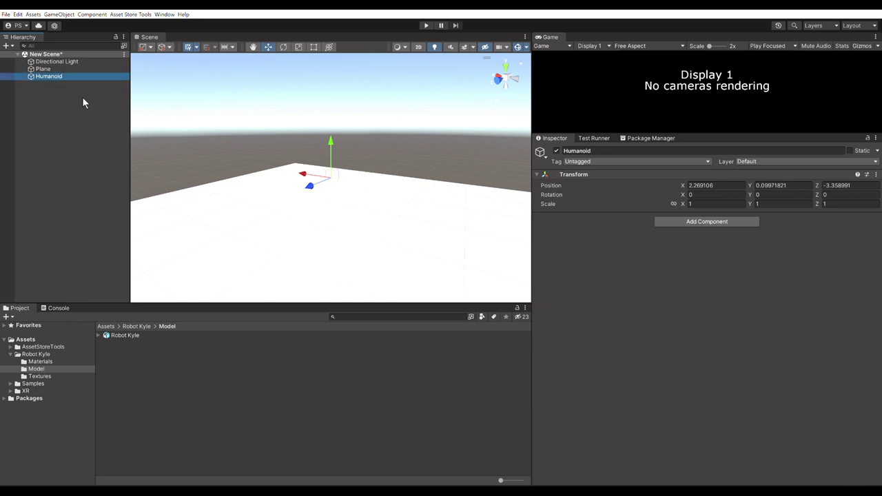
Set the Humanoid object's Transform Position to 0, 0, 0
click(730, 184)
text(0)
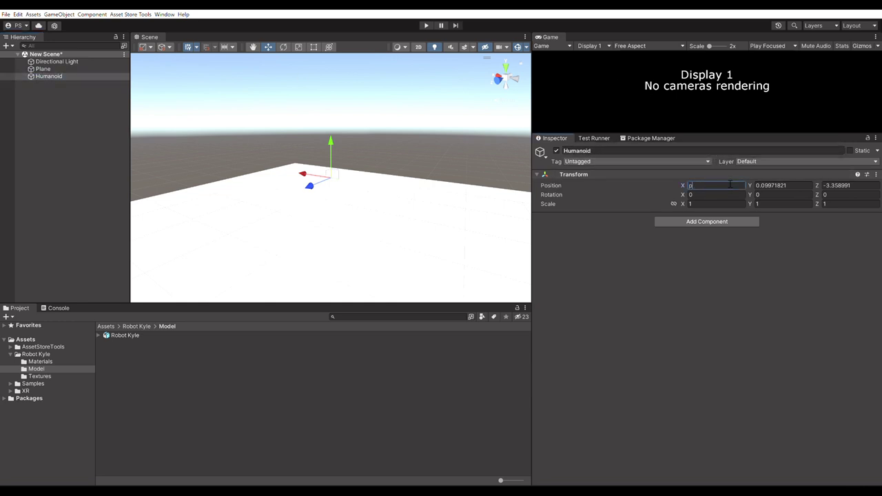
key(Tab)
text(0)
key(Tab)
text(0)
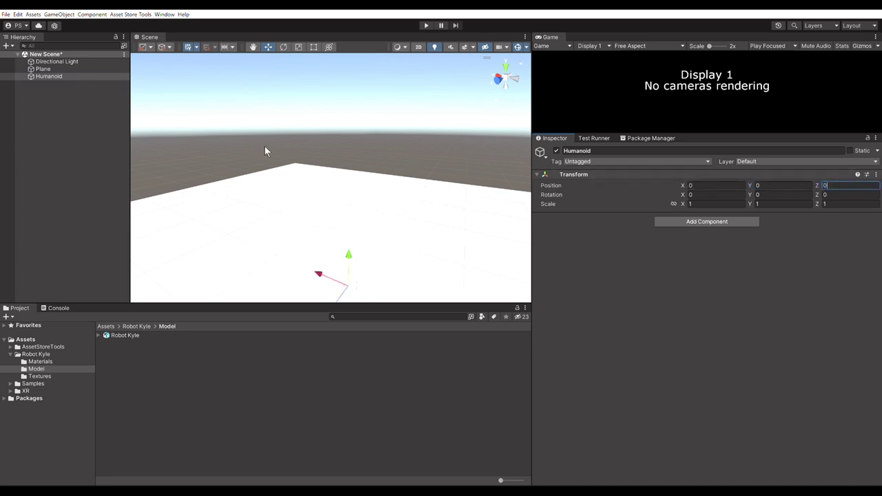
click(67, 111)
click(55, 75)
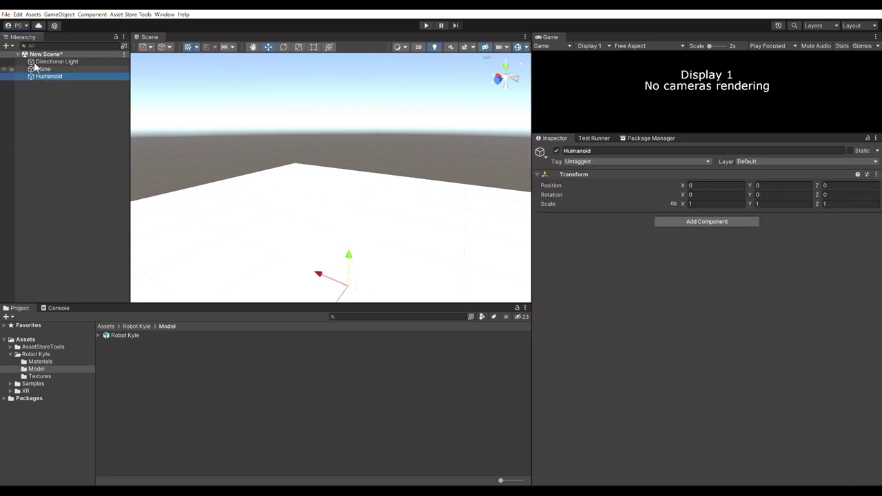
click(673, 214)
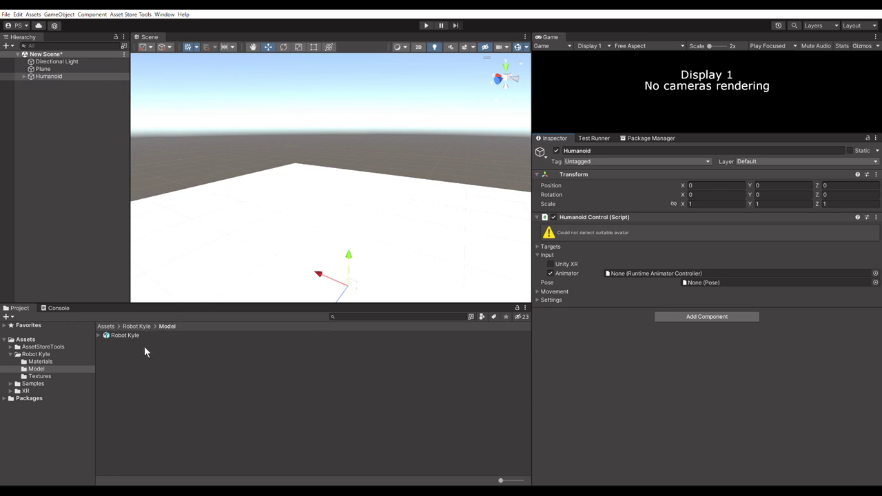
Drag the Robot Kyle model from the Project window onto the Humanoid object
drag(124, 334, 62, 71)
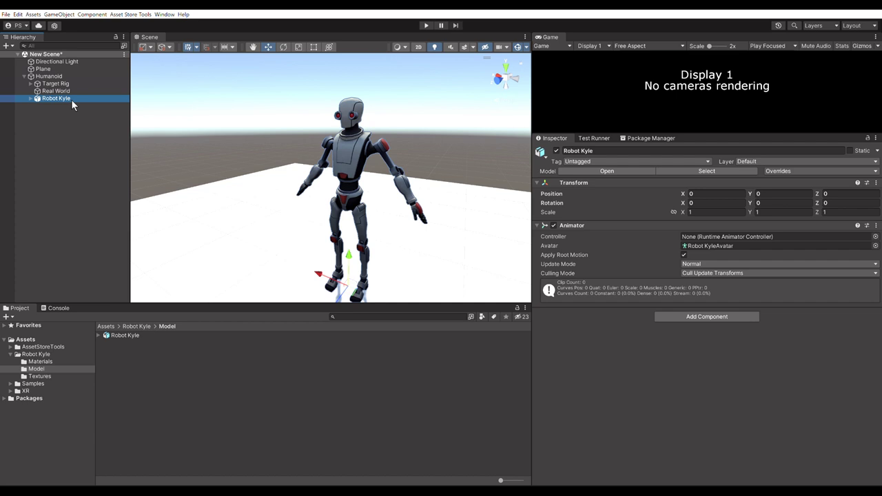
Run the scene and select the Humanoid's Hips target from Humanoid Control's Targets
click(103, 76)
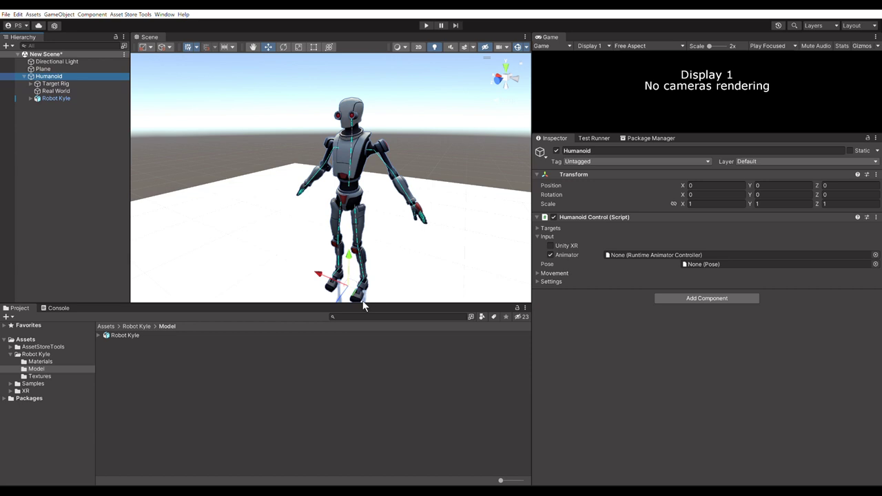
click(427, 26)
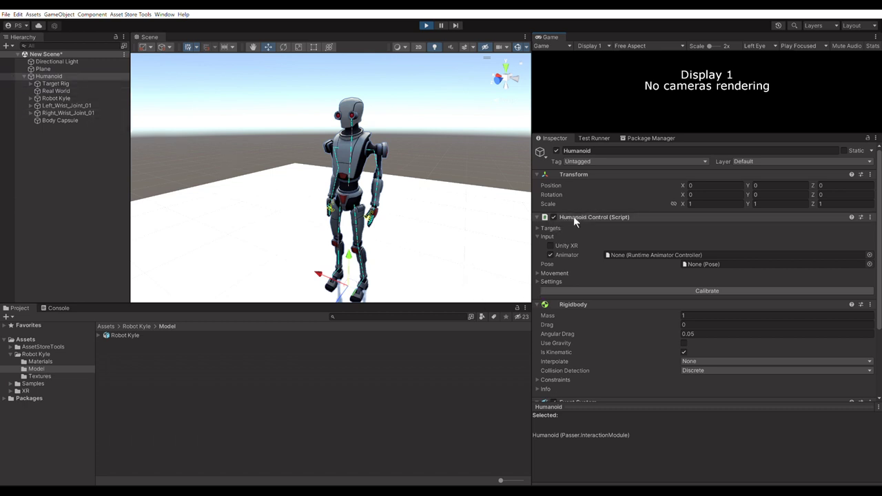
click(538, 229)
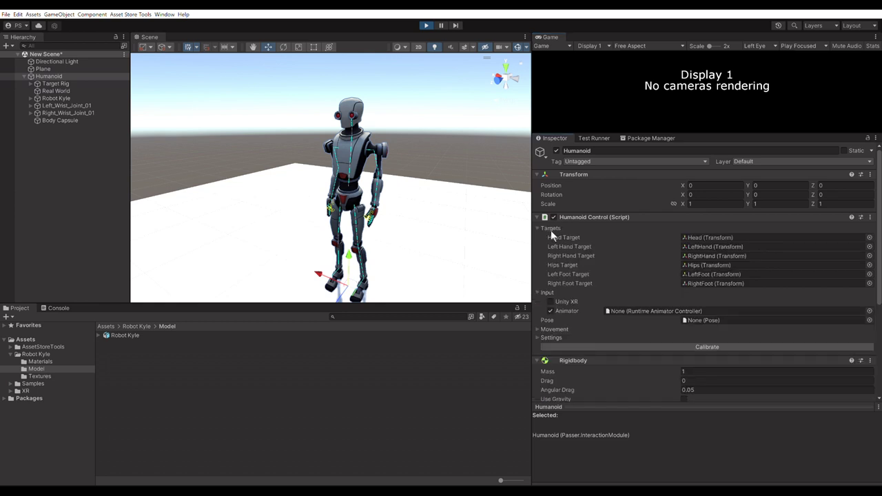
double_click(710, 262)
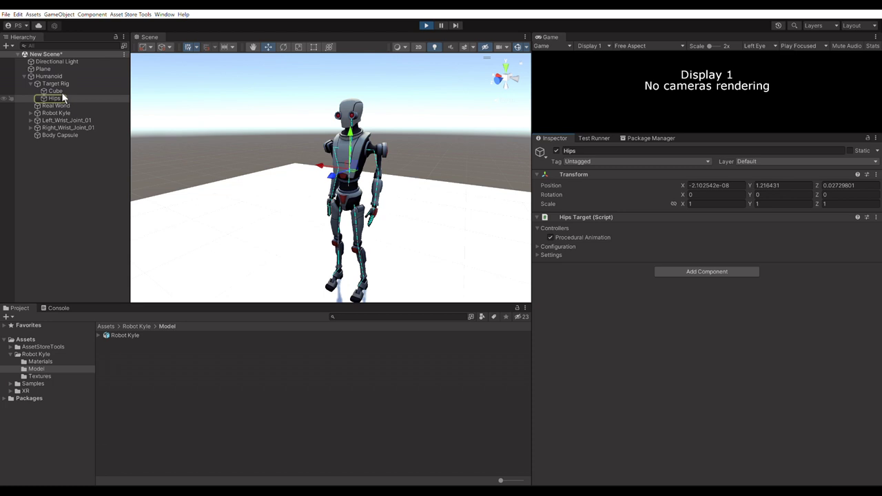
Move the Hips target sideways along X and lower it so Robot Kyle crouches
drag(327, 161, 296, 152)
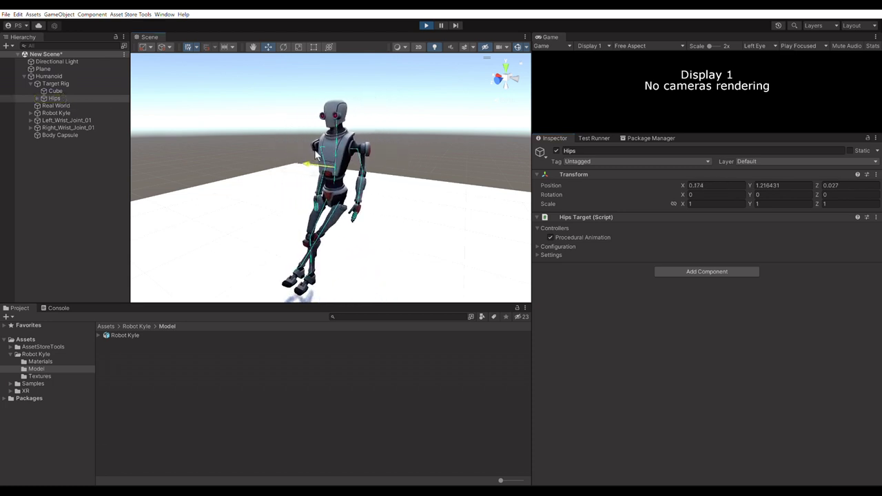
click(325, 170)
click(323, 166)
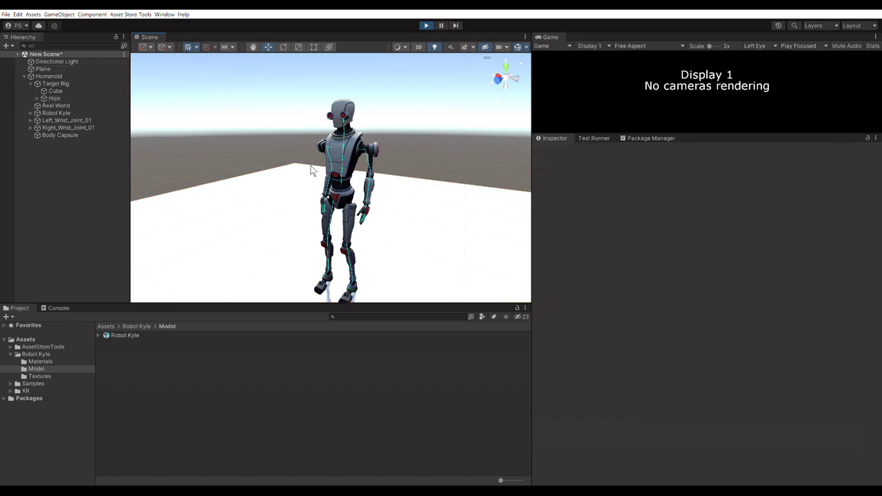
click(55, 98)
drag(339, 138, 351, 169)
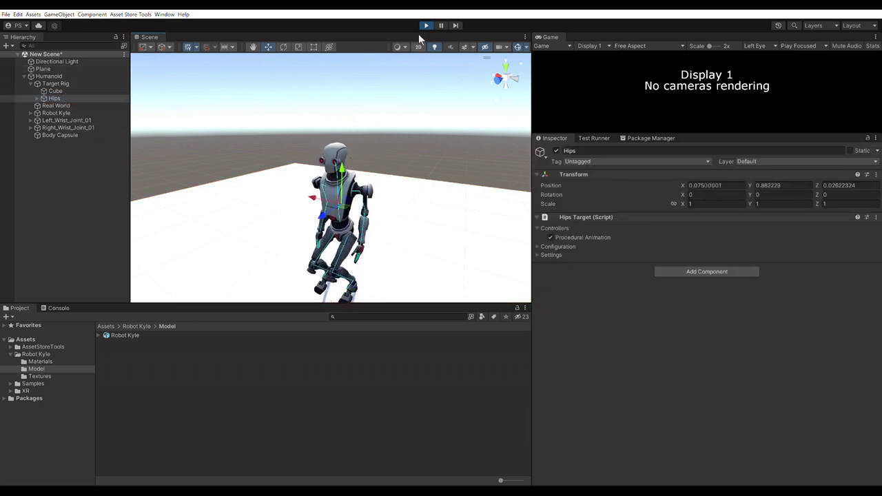
Stop Play mode and tick Unity XR input on the Humanoid's Humanoid Control
click(426, 25)
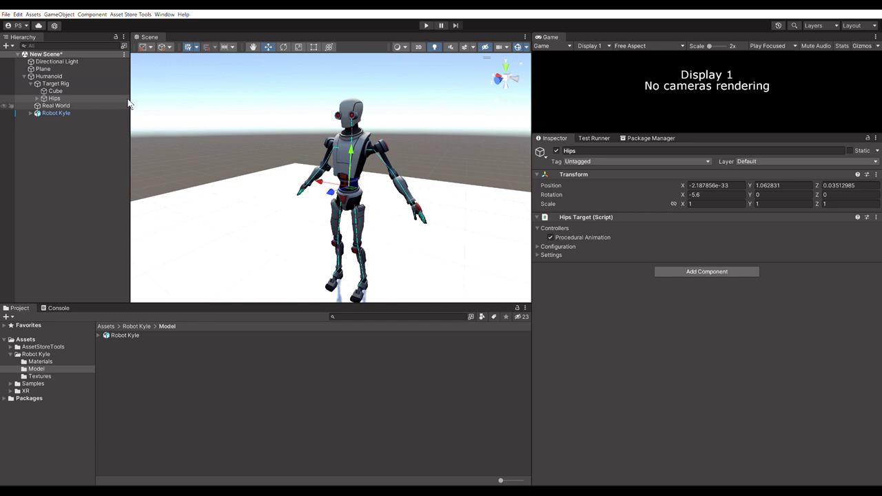
click(54, 76)
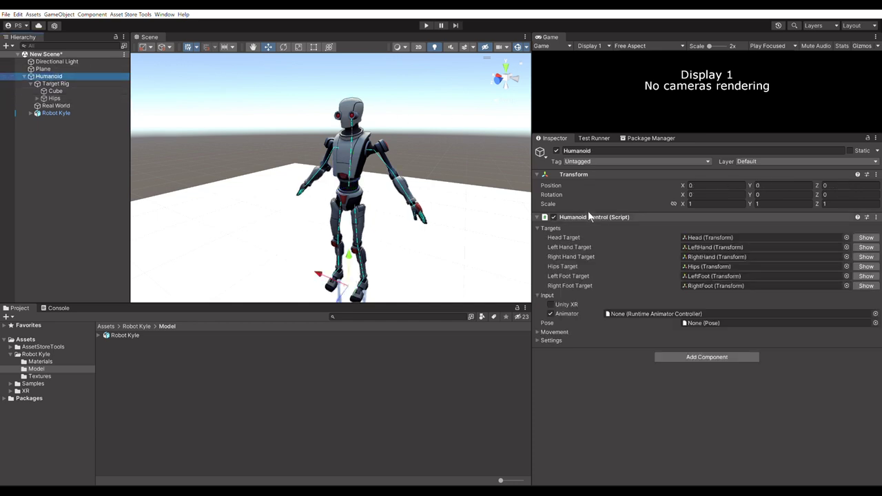
click(558, 304)
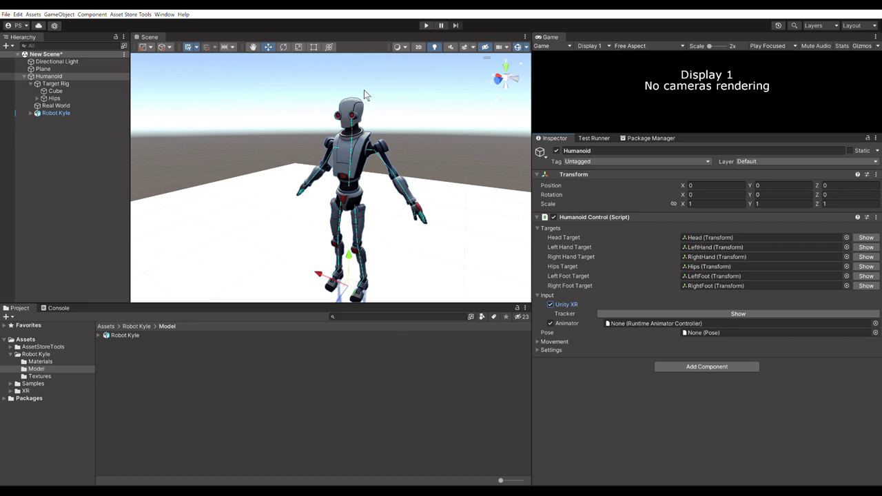
click(430, 26)
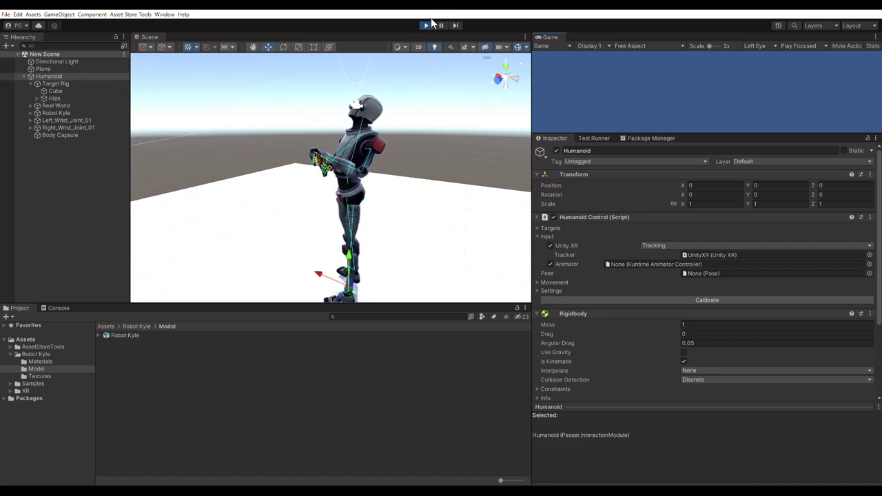
click(426, 25)
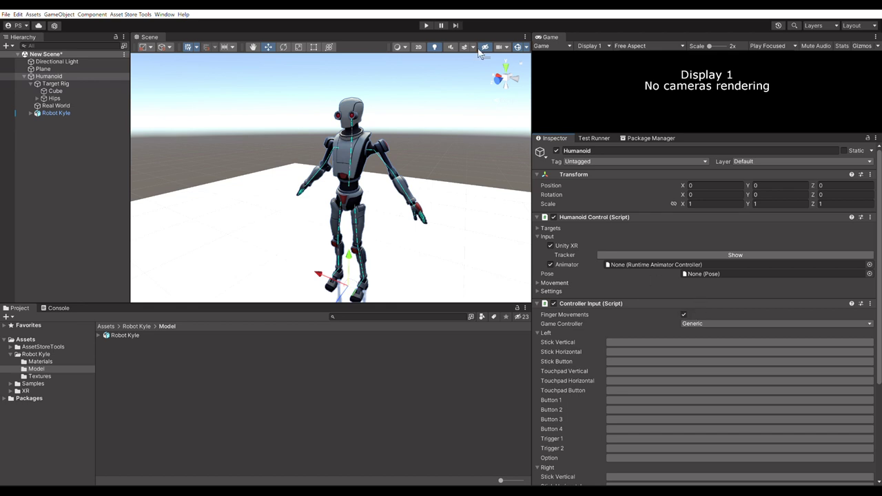
Run the scene briefly in Play mode to test the Controller Input, then stop
click(429, 26)
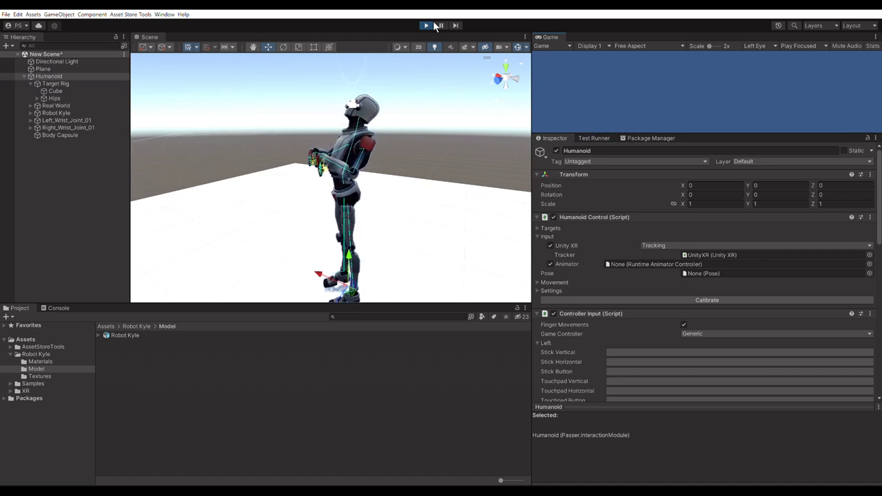
click(431, 26)
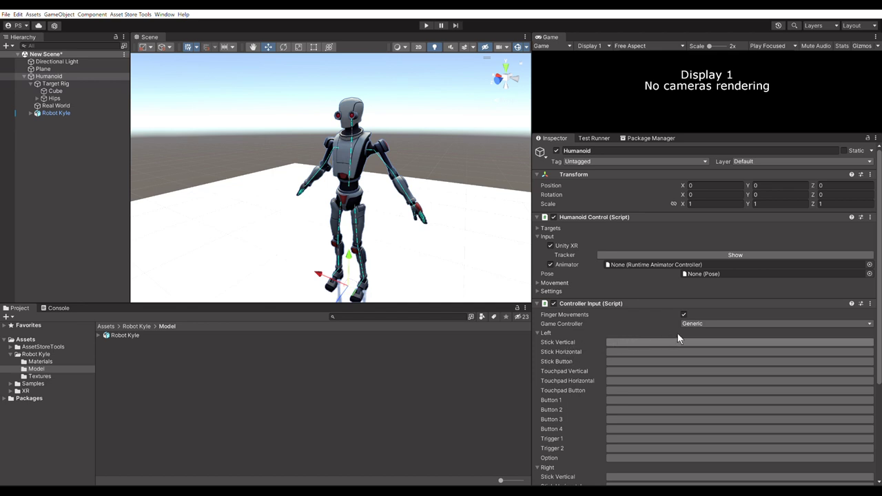
Expand left Stick Vertical's event and drag the Humanoid object into its Target
click(717, 340)
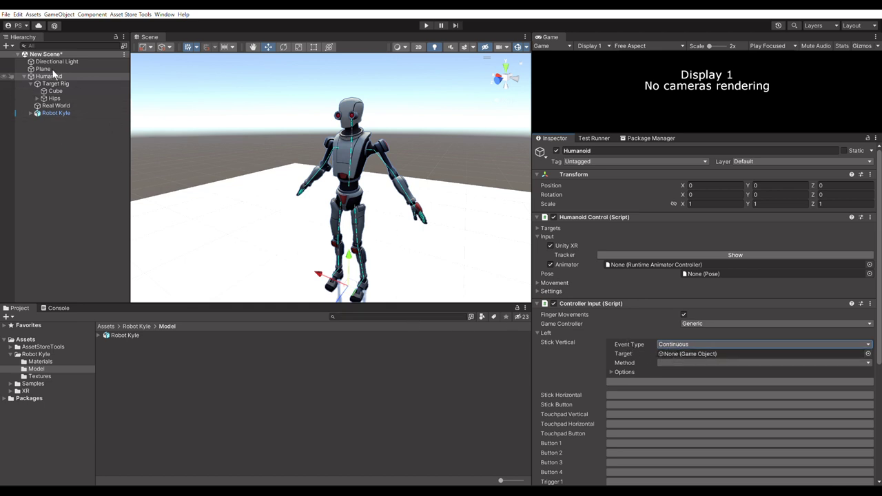
drag(54, 73, 673, 353)
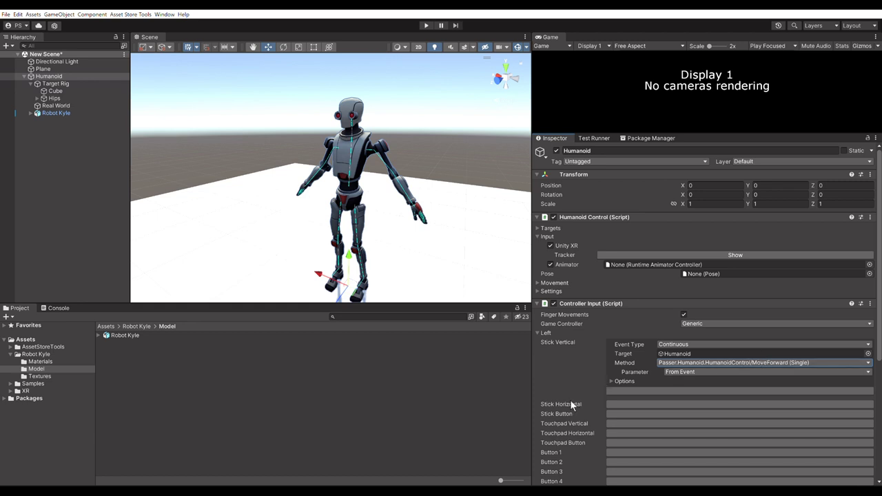
Make left Stick Horizontal's event Continuous and set the Humanoid object as its target
click(633, 404)
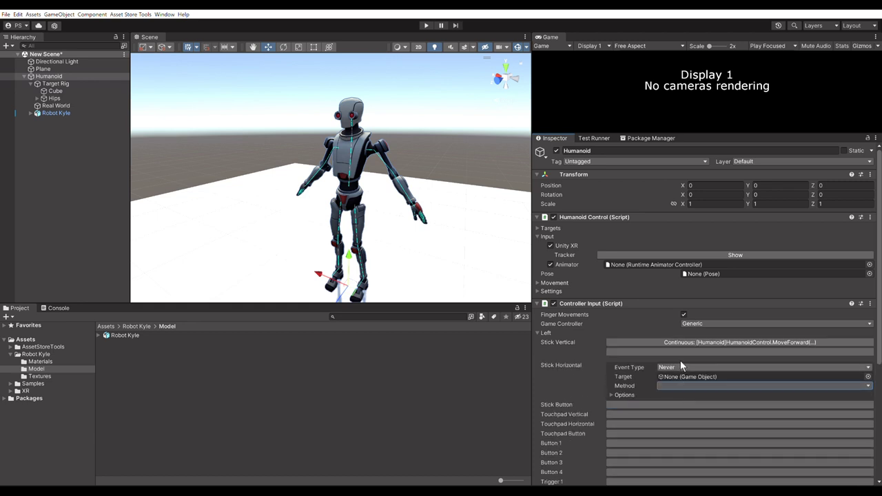
click(682, 367)
click(682, 421)
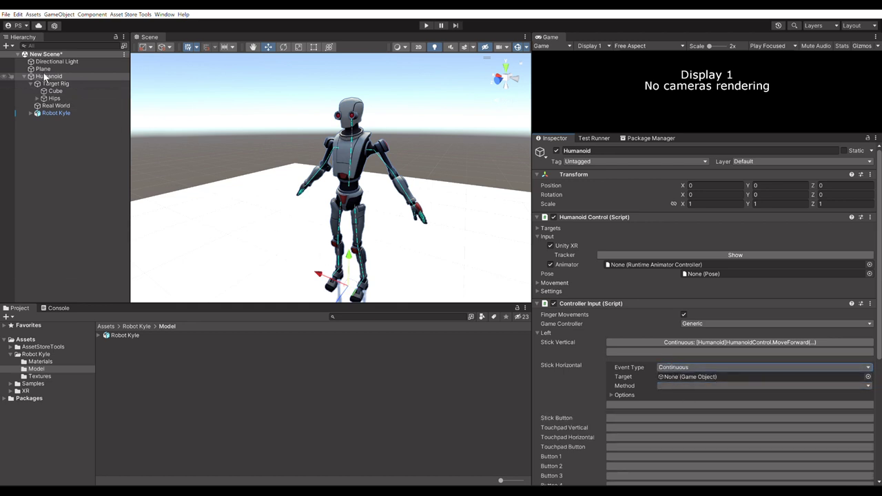
drag(43, 71, 684, 379)
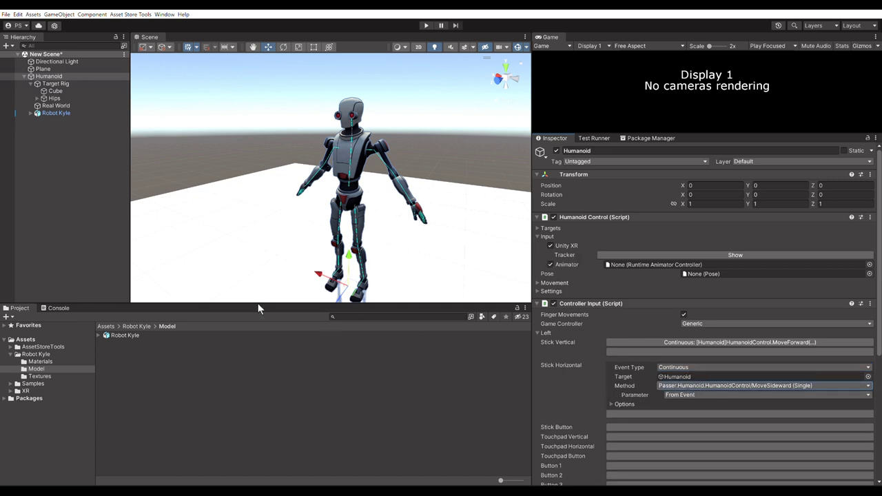
Deselect the Humanoid and run the scene to test thumbstick walking
click(93, 208)
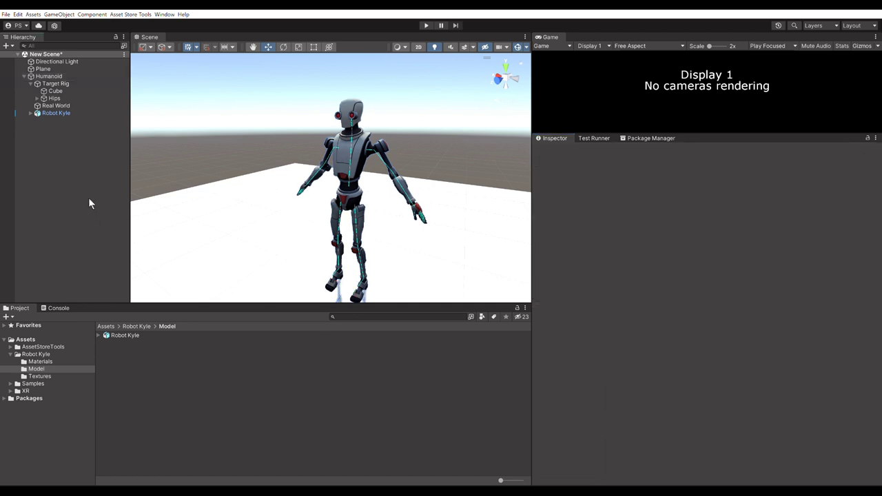
click(429, 25)
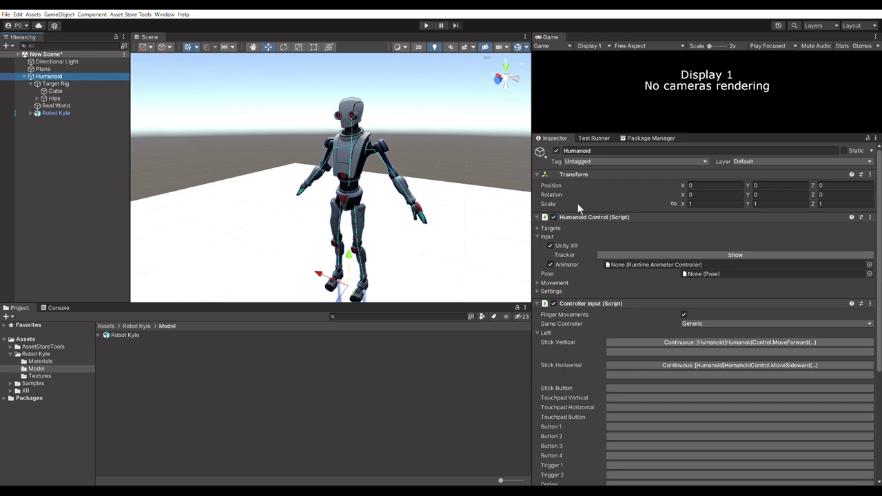
Open the HumanoidControl docs, scroll to MoveForward/MoveSideward, then return to the top
click(853, 216)
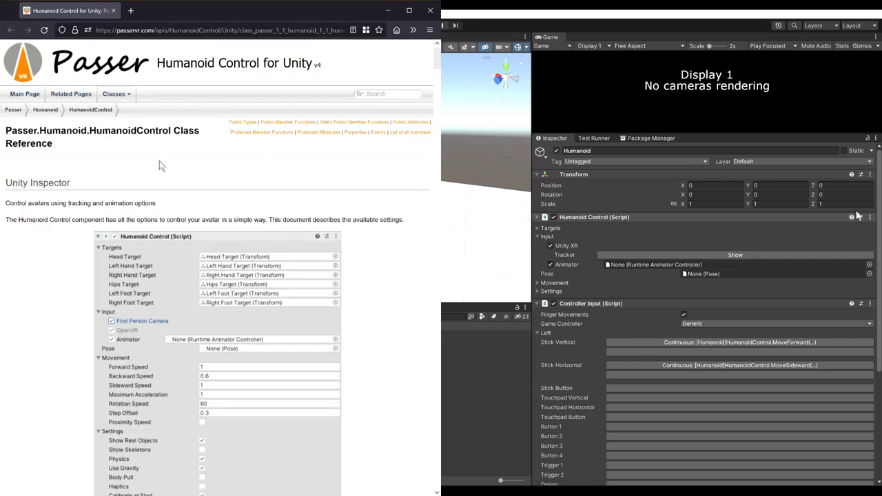
scroll(160, 166, down, 6)
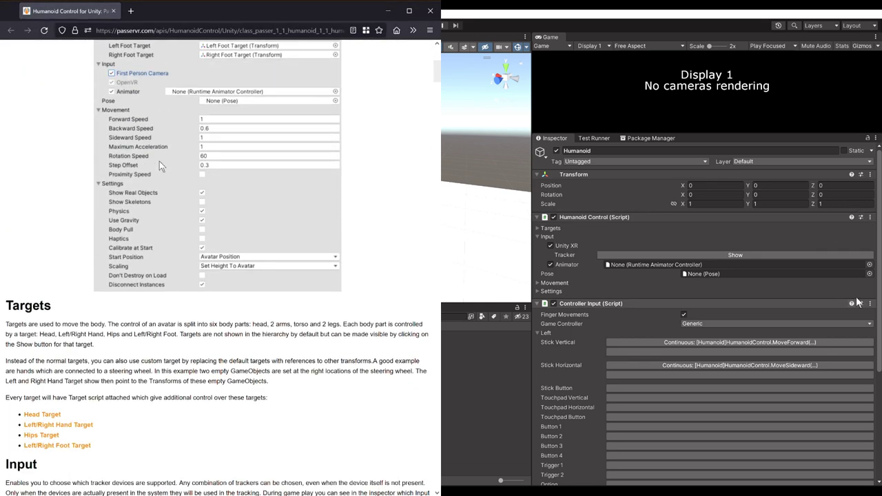
scroll(159, 165, down, 5)
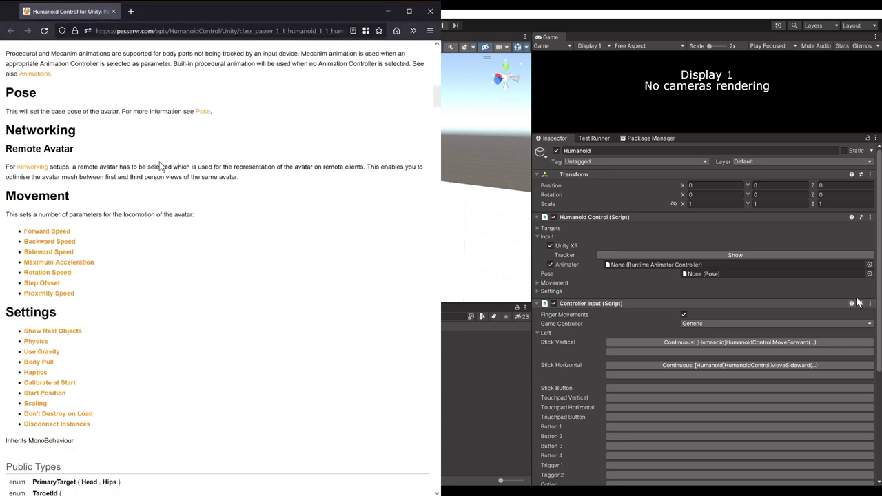
scroll(160, 165, down, 2)
scroll(159, 167, down, 5)
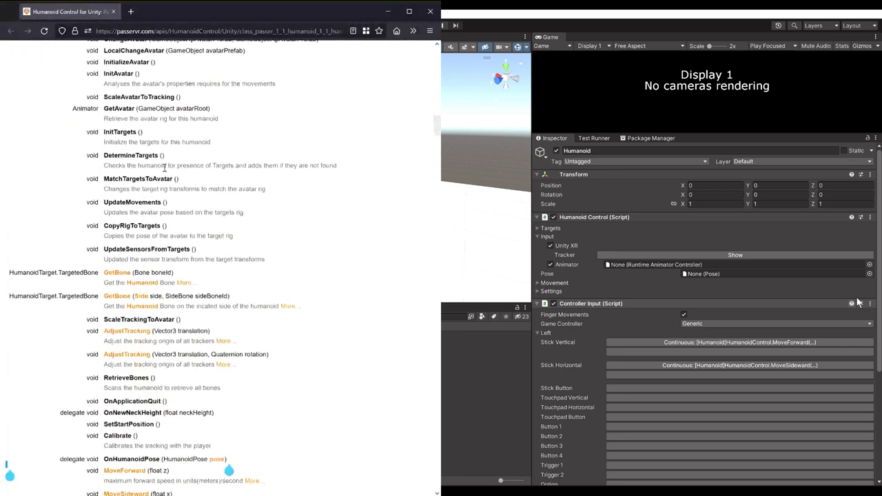
scroll(170, 310, down, 2)
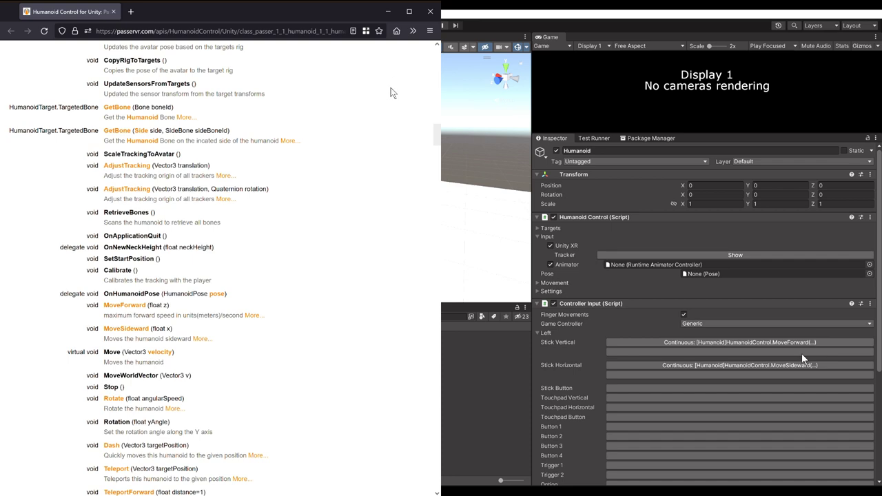
key(Home)
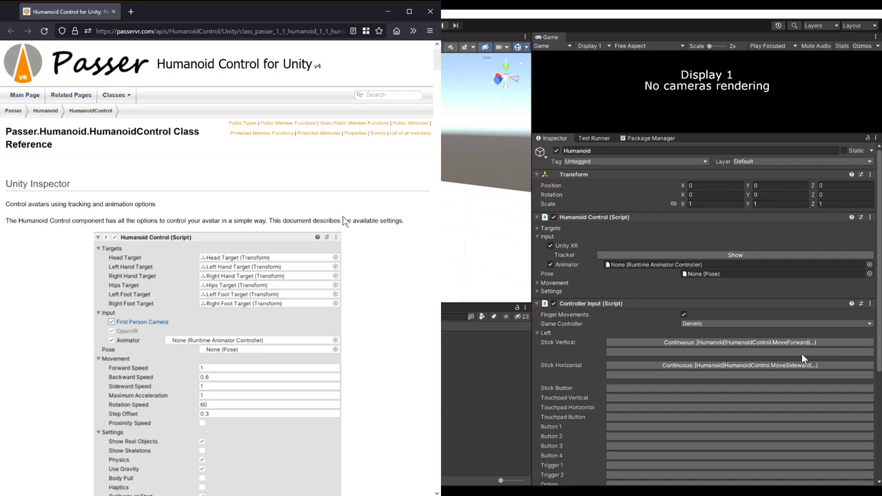